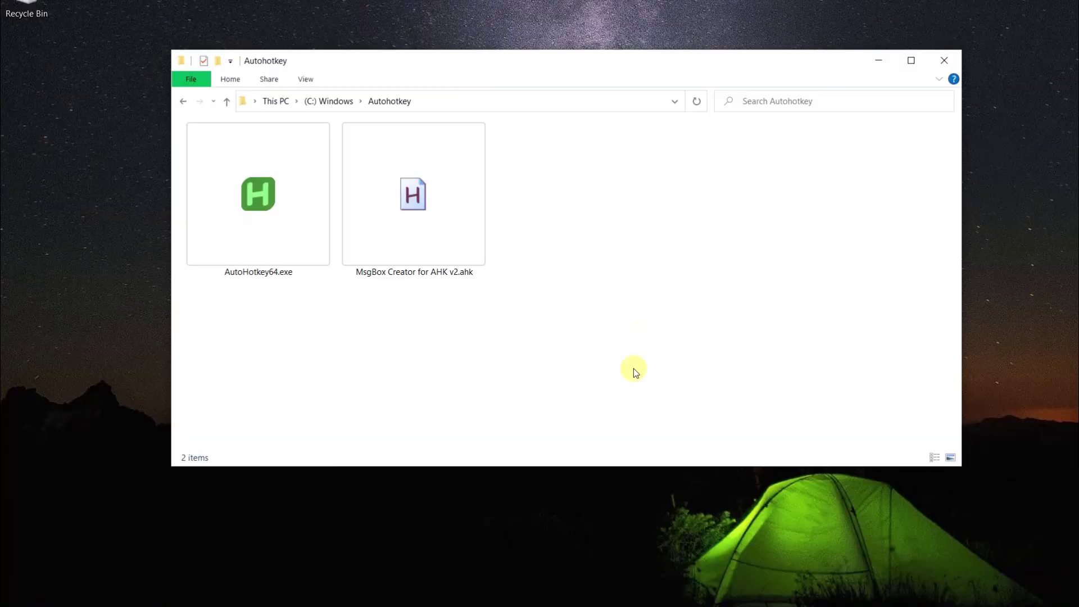
- Bring the Autohotkey folder window into focus to start copying MsgBox Creator for AHK v2.ahk
{"action": "left_click", "coordinate": [96, 369]}
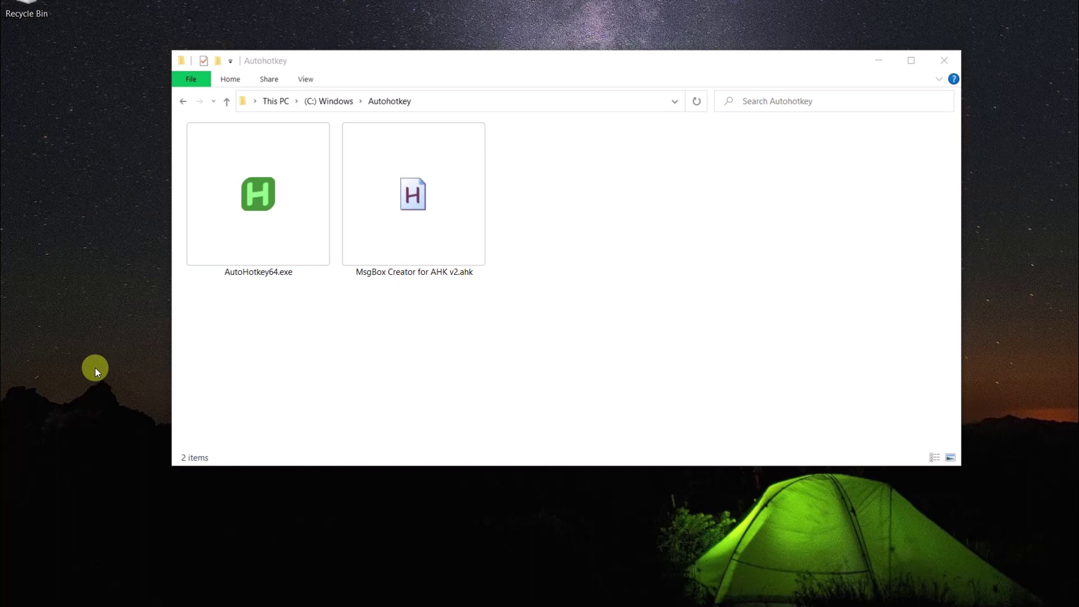
- Duplicate MsgBox Creator for AHK v2.ahk and run AutoHotkey64.exe despite the unknown-publisher warning
{"action": "left_click_drag", "start_coordinate": [437, 278], "coordinate": [262, 227]}
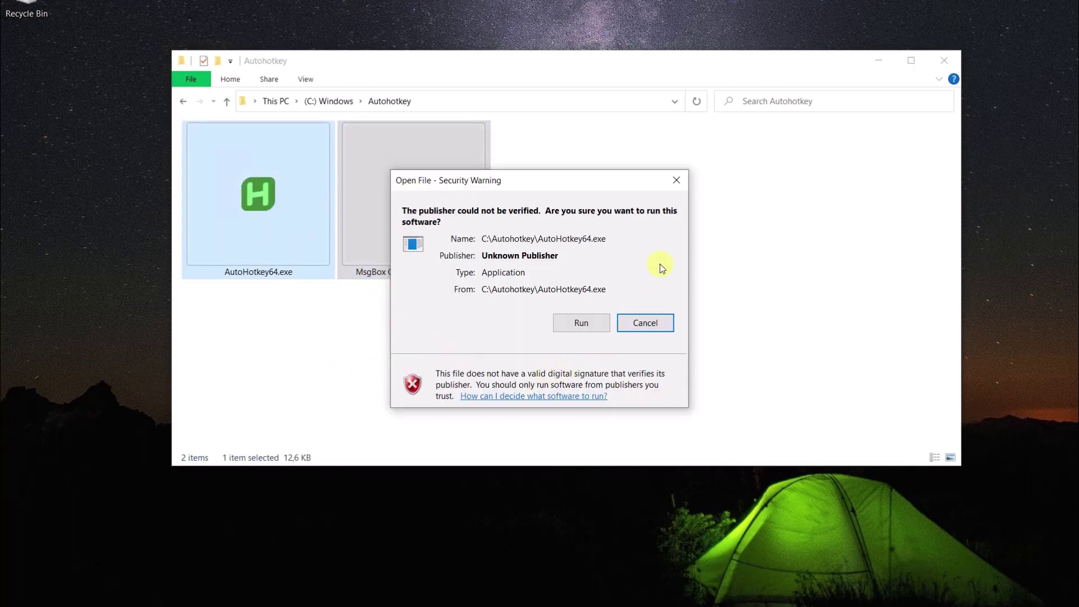
{"action": "left_click_drag", "start_coordinate": [566, 186], "coordinate": [730, 160]}
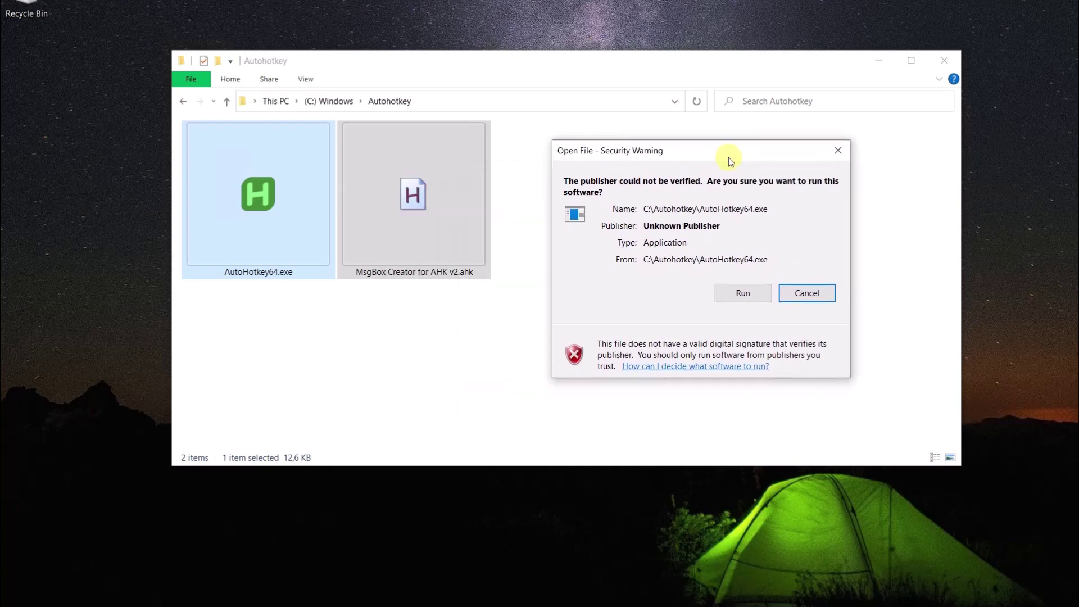
{"action": "left_click", "coordinate": [744, 292]}
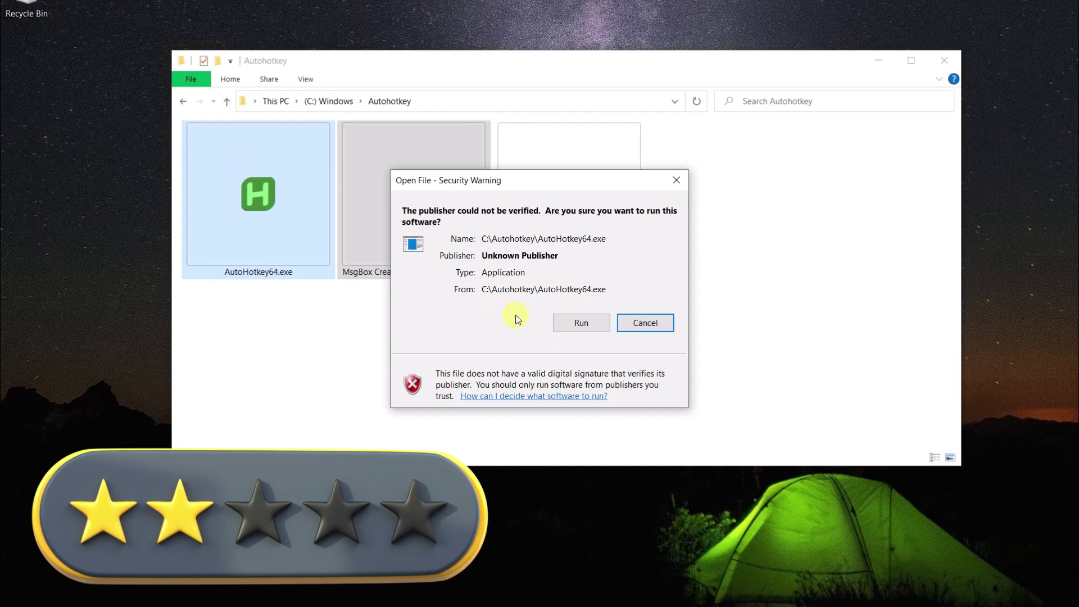
- Confirm running AutoHotkey64.exe, then check its Compatibility, Previous Versions and Details (version 2.0.9.0) properties
{"action": "left_click", "coordinate": [577, 334]}
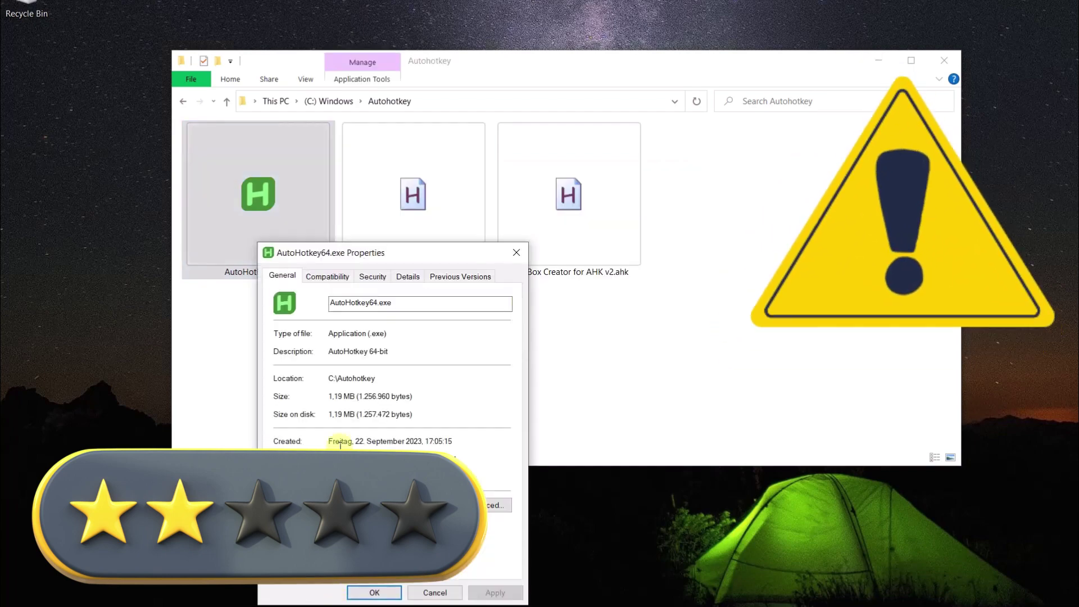
{"action": "left_click_drag", "start_coordinate": [381, 257], "coordinate": [168, 177]}
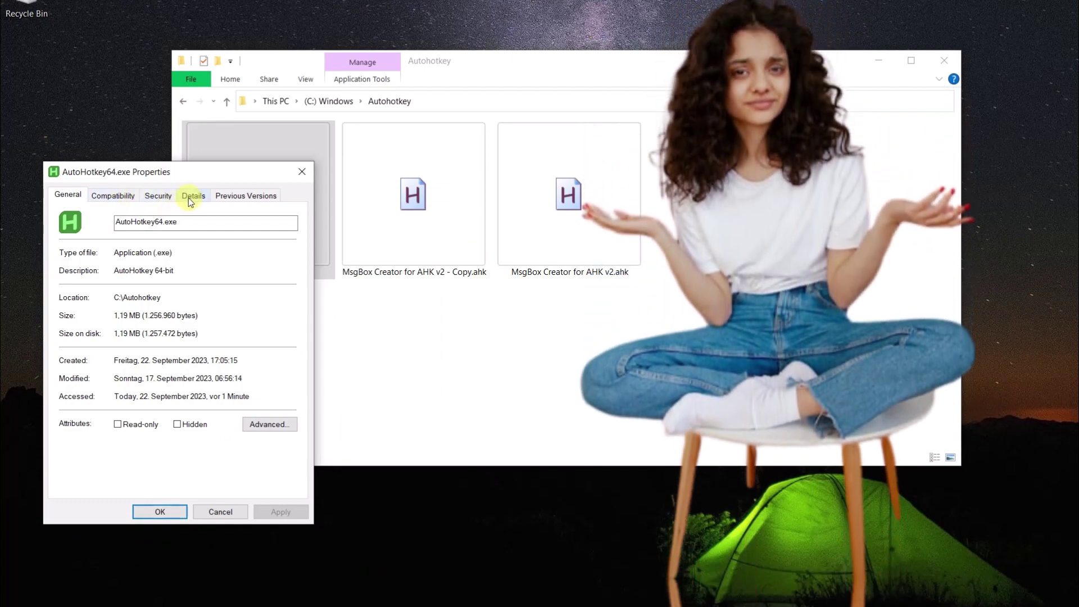
{"action": "left_click", "coordinate": [135, 197]}
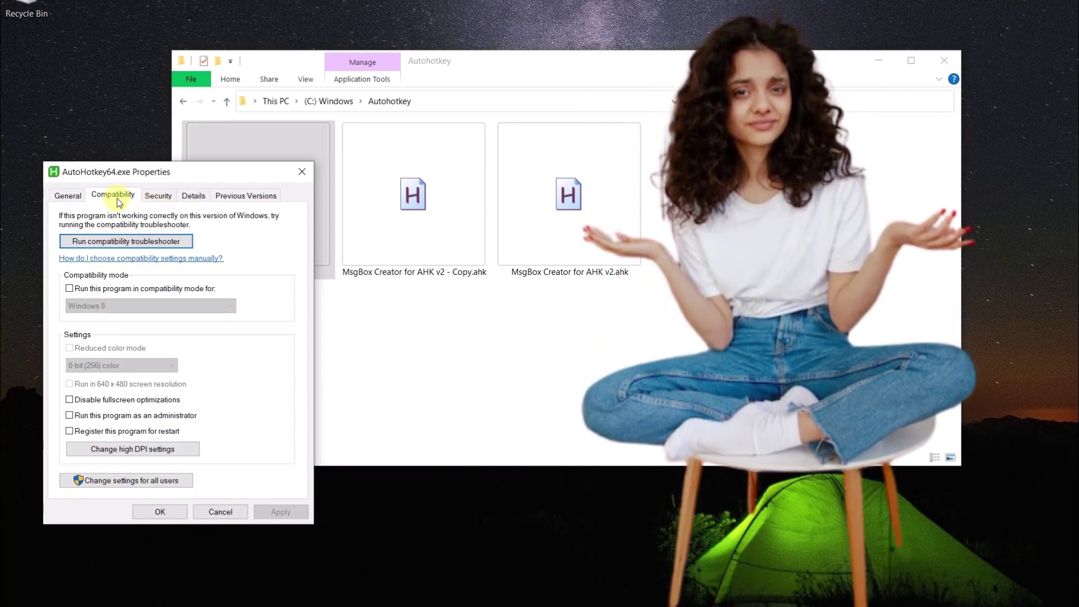
{"action": "left_click", "coordinate": [194, 195]}
{"action": "left_click", "coordinate": [241, 196]}
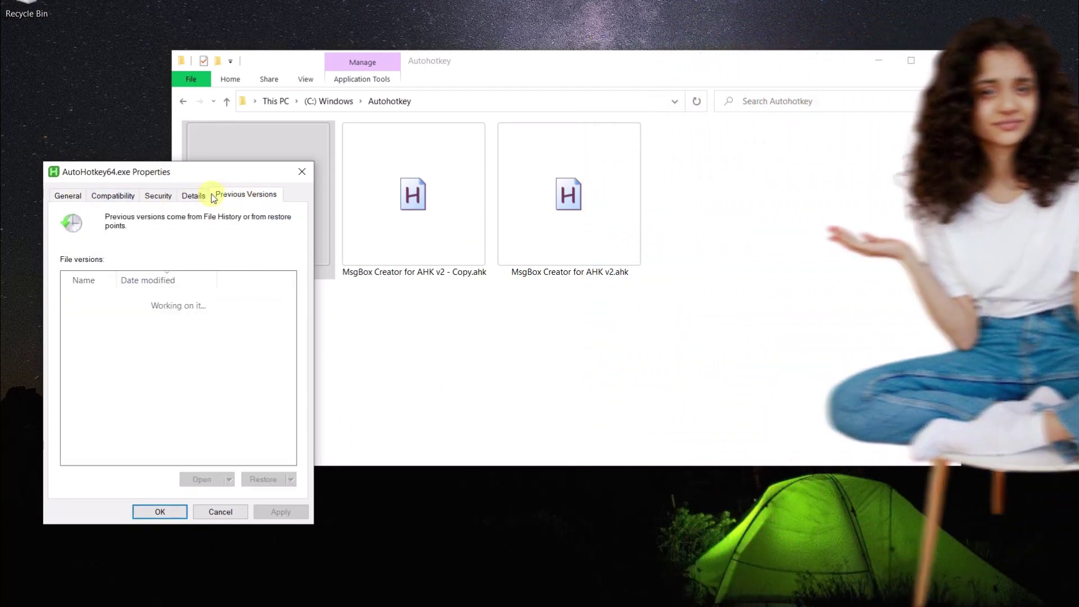
{"action": "left_click", "coordinate": [193, 196]}
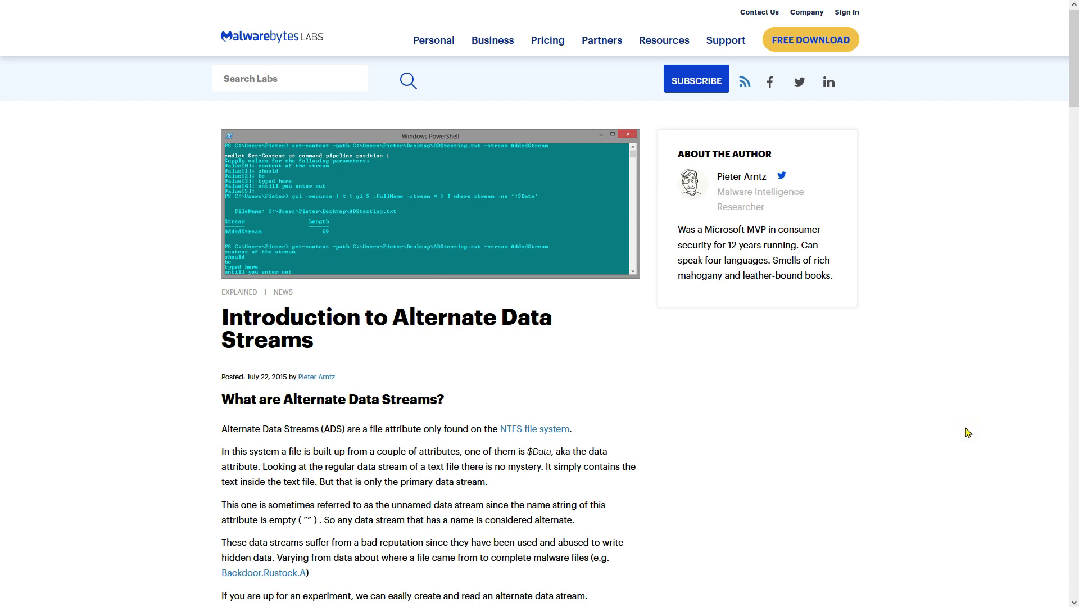
- Read the Alternate Data Streams article, marking the Streams and Remove ADS headings along the way
{"action": "scroll", "coordinate": [968, 433], "scroll_direction": "down", "scroll_amount": 4}
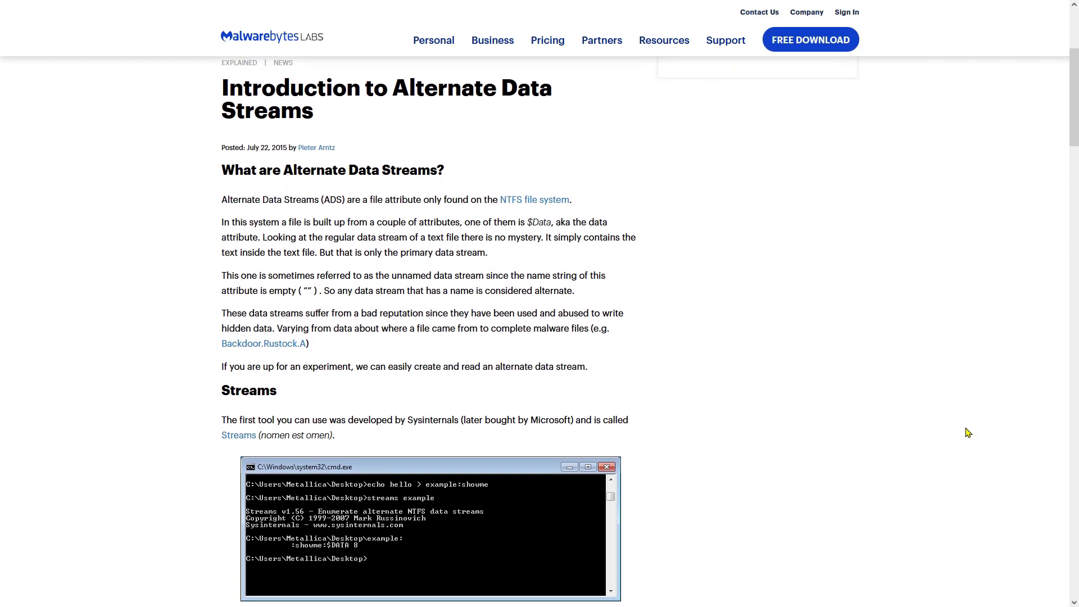
{"action": "double_click", "coordinate": [256, 391]}
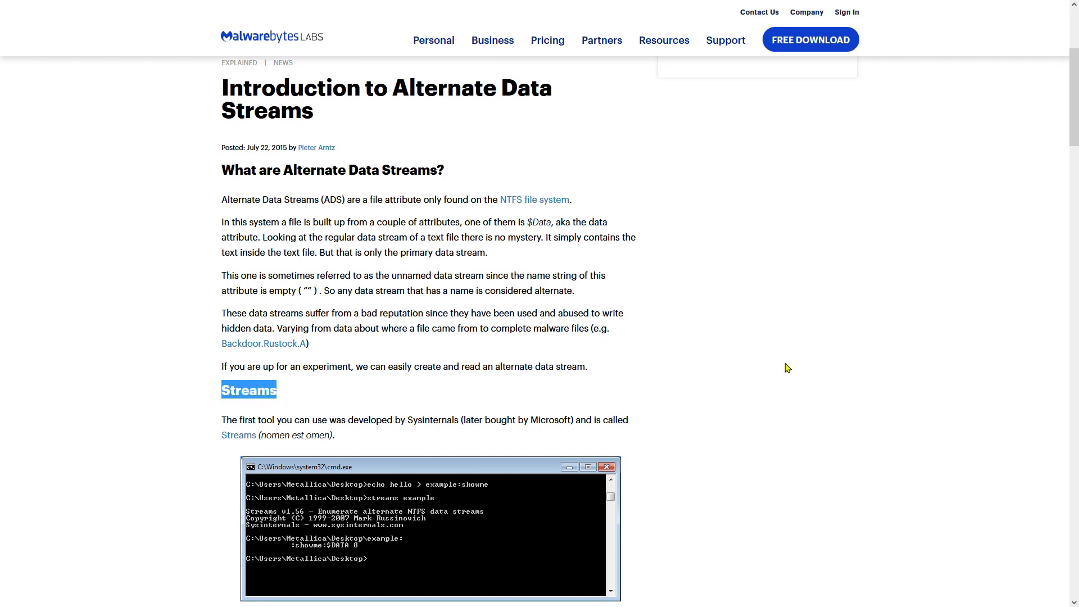
{"action": "scroll", "coordinate": [788, 366], "scroll_direction": "down", "scroll_amount": 6}
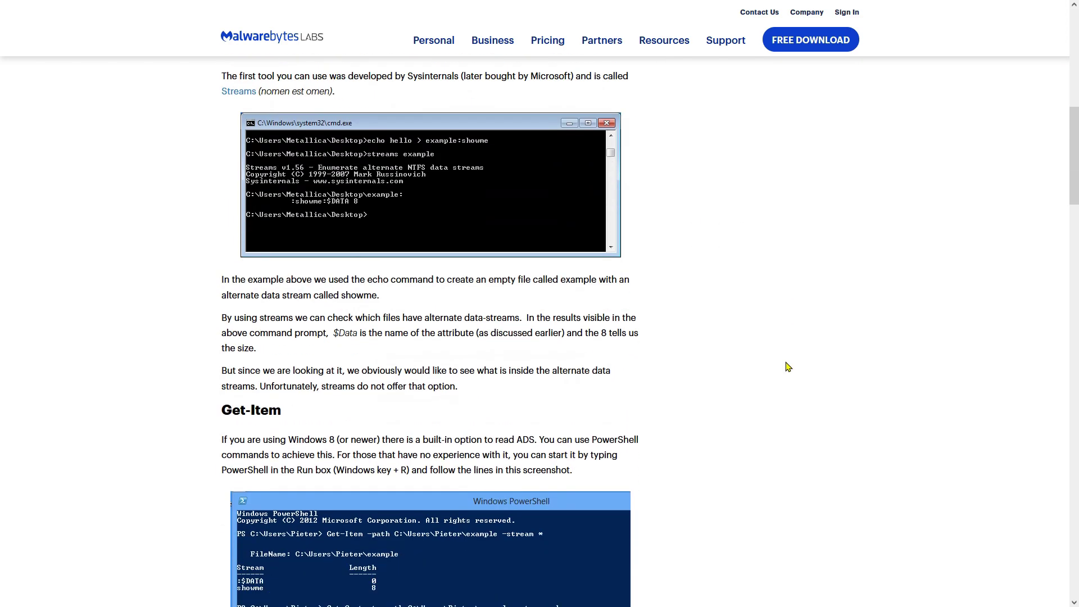
{"action": "scroll", "coordinate": [787, 366], "scroll_direction": "down", "scroll_amount": 3}
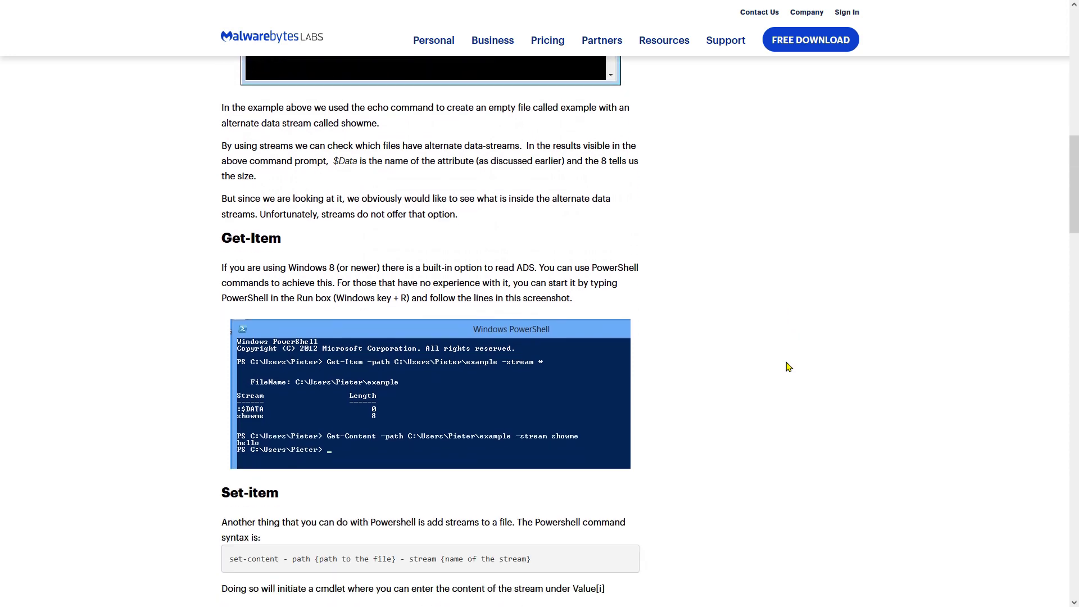
{"action": "scroll", "coordinate": [787, 367], "scroll_direction": "down", "scroll_amount": 5}
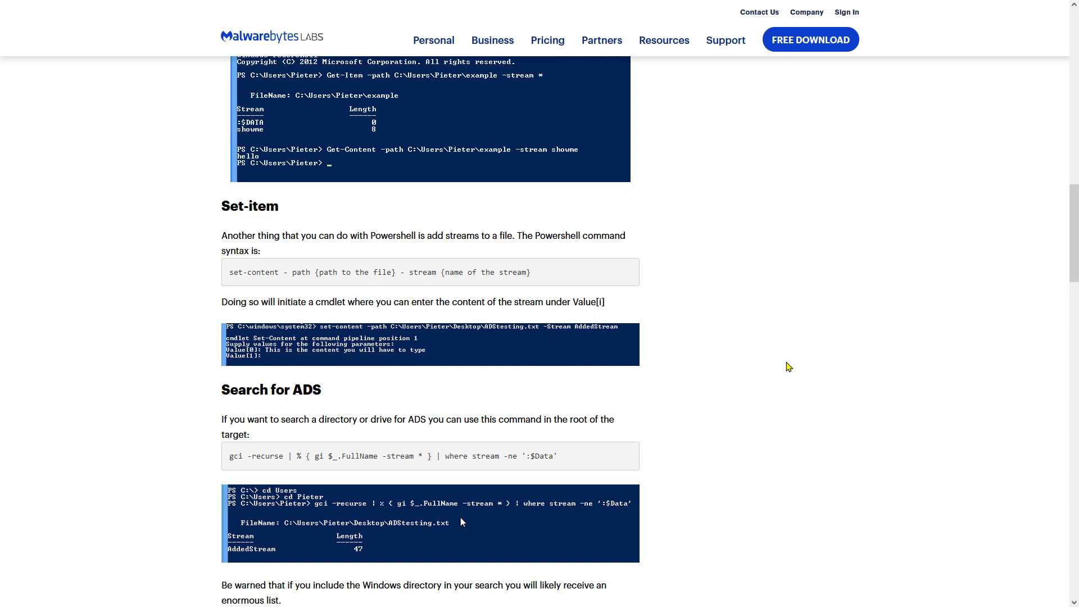
{"action": "scroll", "coordinate": [788, 366], "scroll_direction": "down", "scroll_amount": 6}
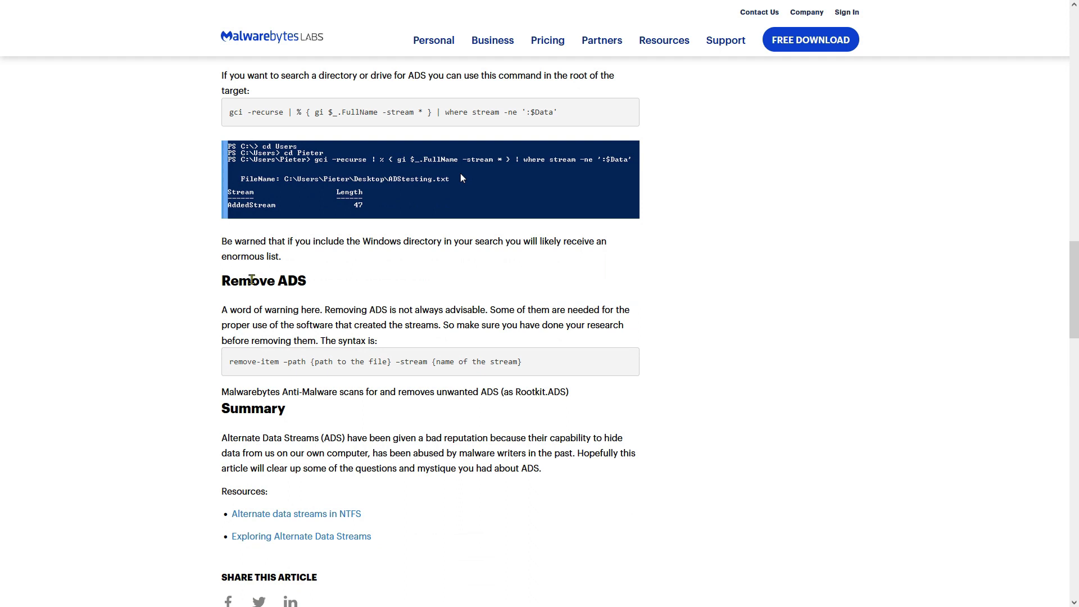
{"action": "triple_click", "coordinate": [251, 280]}
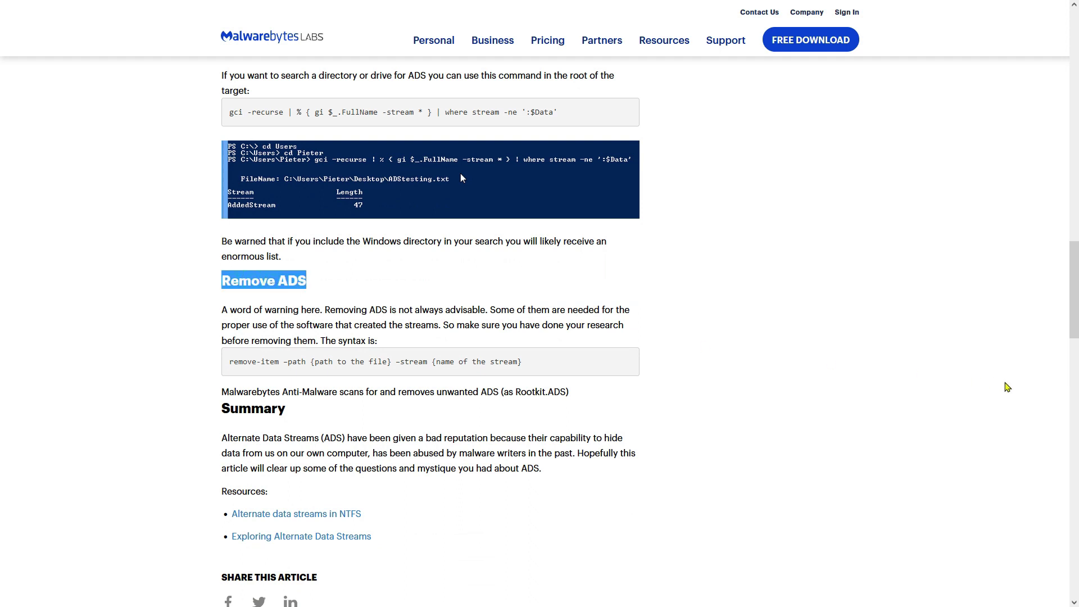
{"action": "scroll", "coordinate": [1007, 387], "scroll_direction": "down", "scroll_amount": 3}
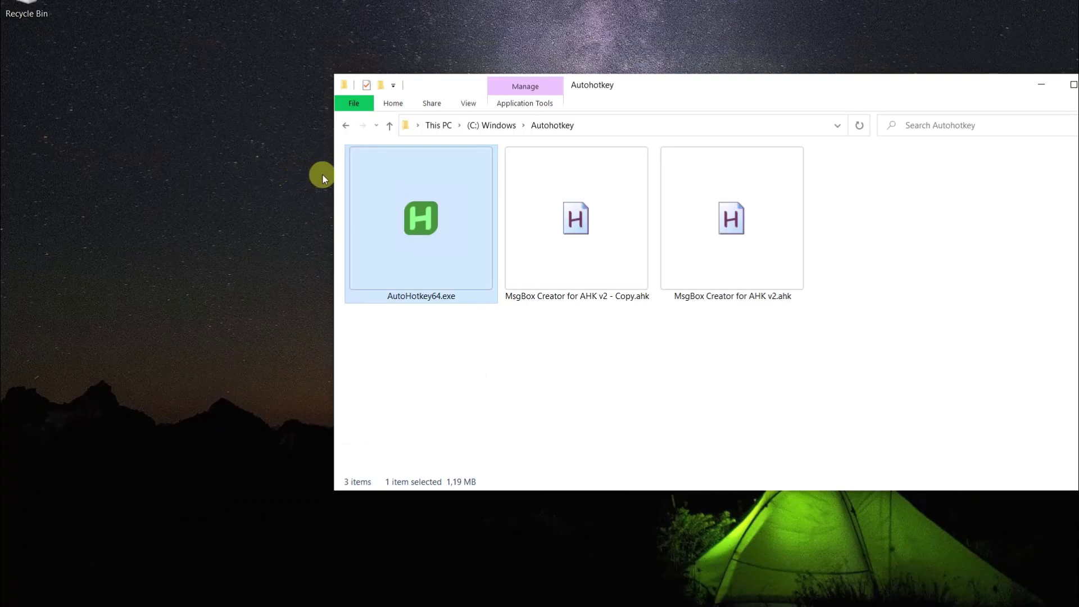
- Launch Disk Management with diskmgmt.msc from the Run box and move its window down-left
{"action": "key", "text": "super+r"}
{"action": "type", "text": "disk"}
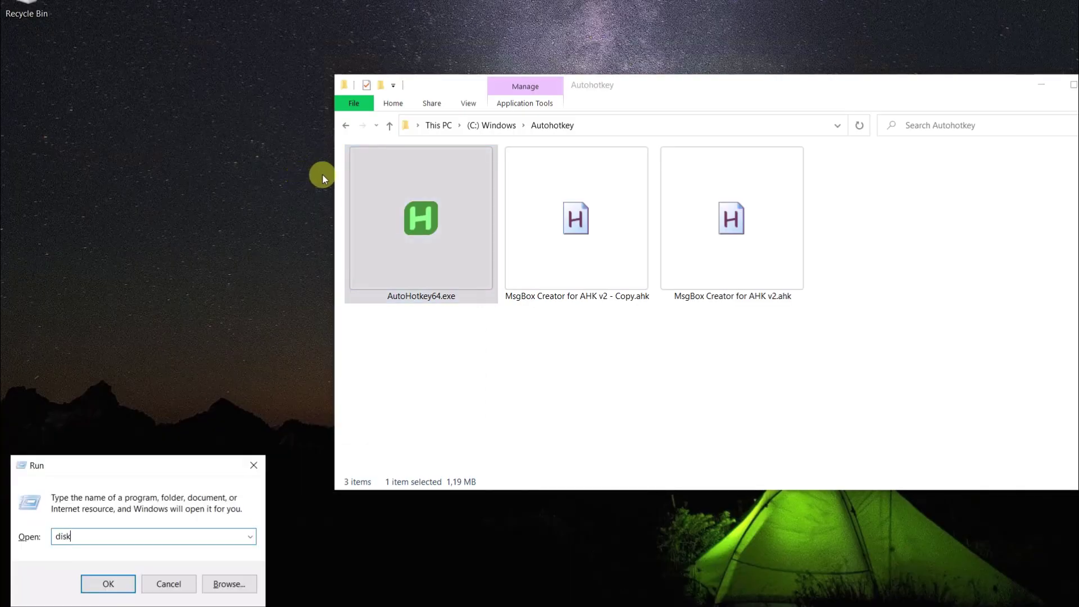
{"action": "type", "text": "mgmt"}
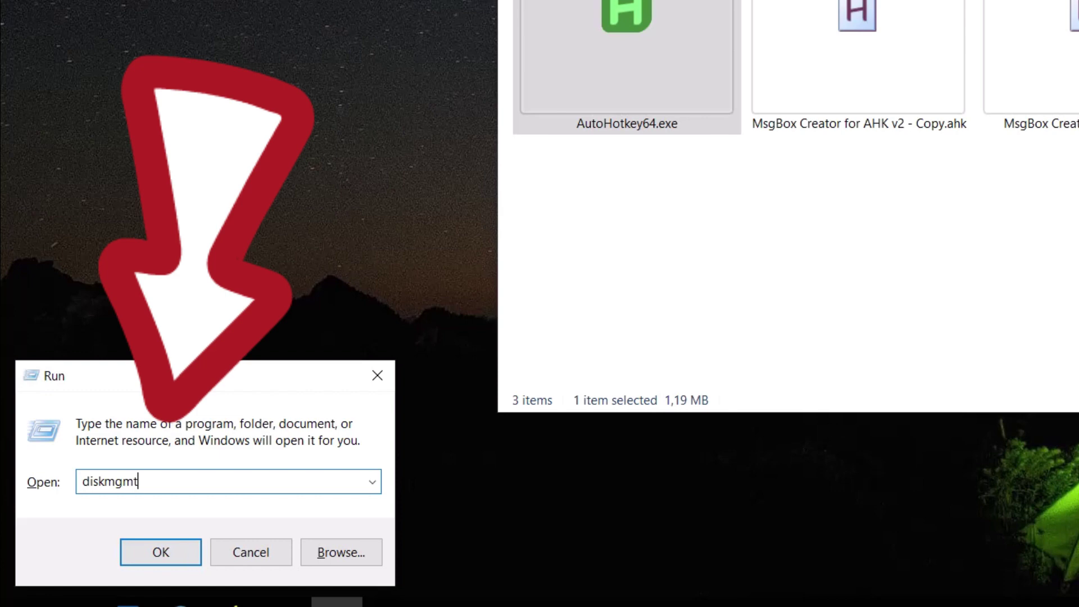
{"action": "type", "text": ".msc"}
{"action": "key", "text": "Return"}
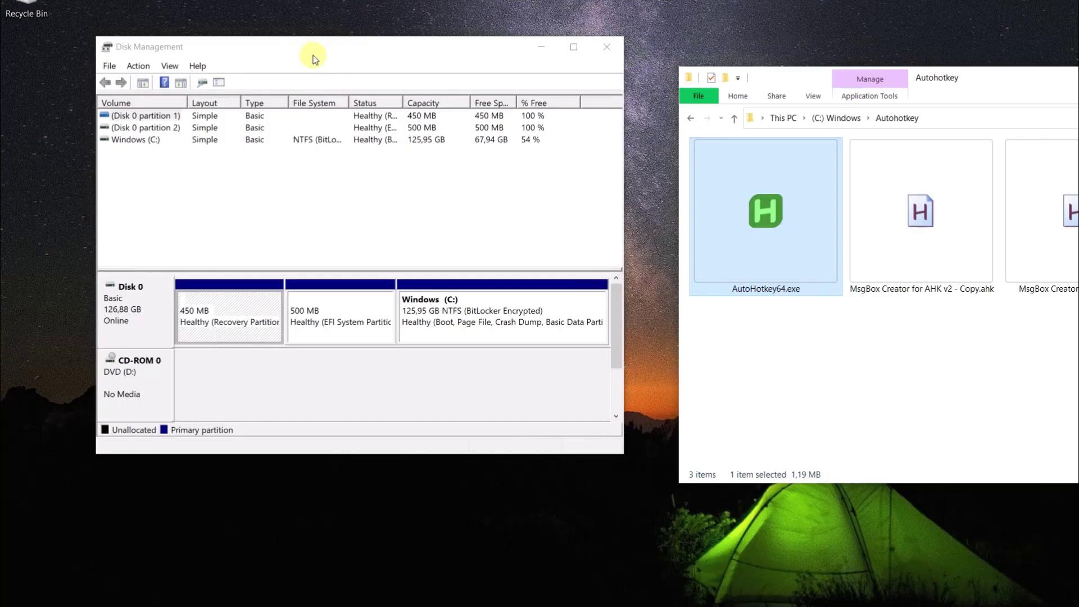
{"action": "left_click_drag", "start_coordinate": [313, 53], "coordinate": [239, 87]}
- Select the Windows (C:) partition and drag the splitter up to enlarge the disk map
{"action": "left_click", "coordinate": [343, 324]}
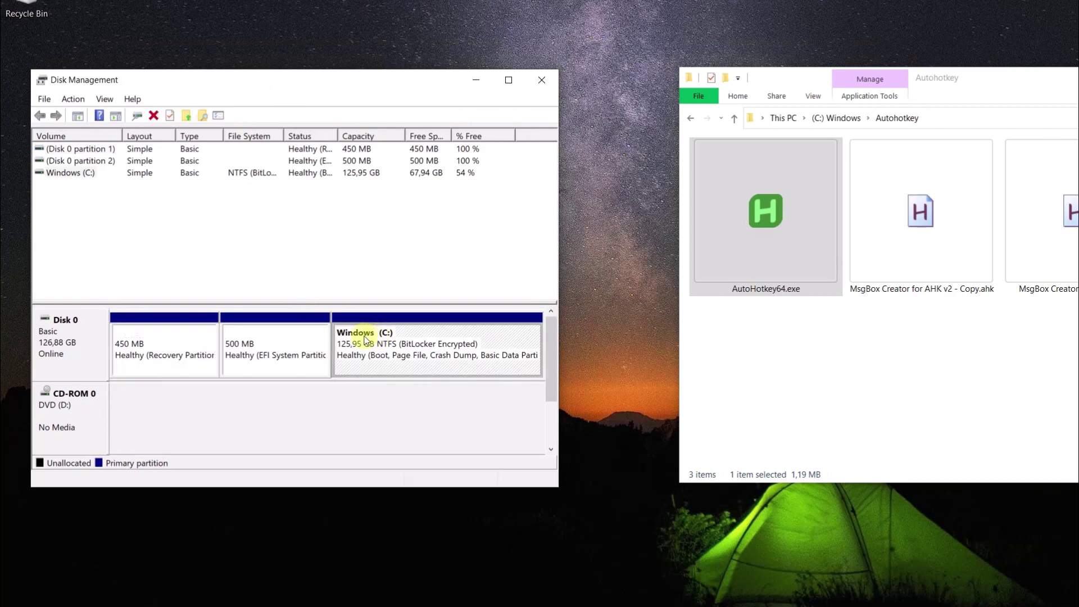
{"action": "left_click_drag", "start_coordinate": [347, 301], "coordinate": [348, 229]}
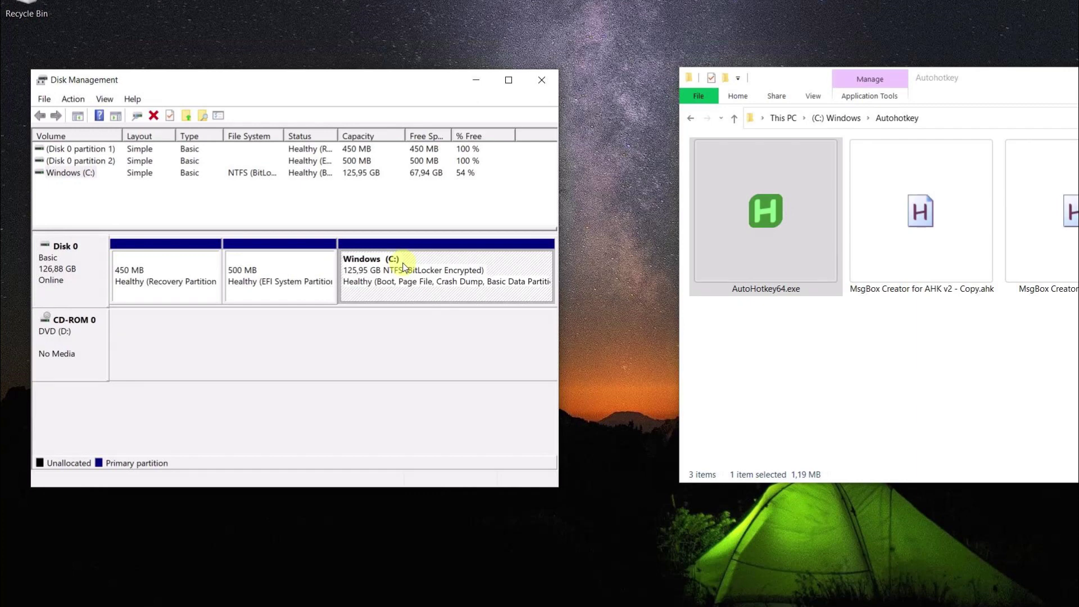
- Shrink Windows (C:) by 100 MB, down to 125,85 GB
{"action": "right_click", "coordinate": [401, 265]}
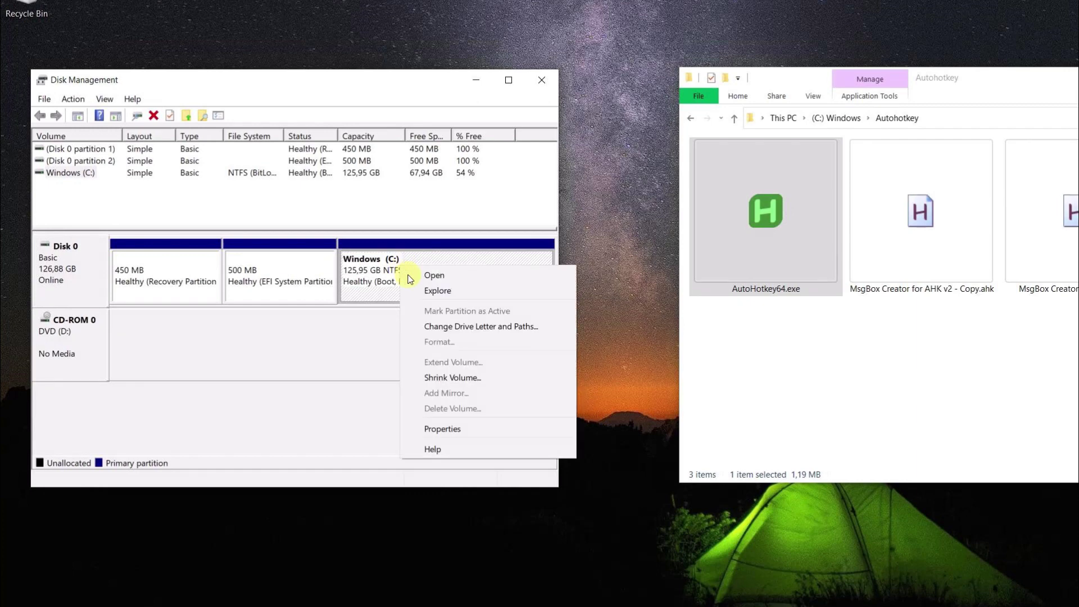
{"action": "left_click", "coordinate": [495, 377]}
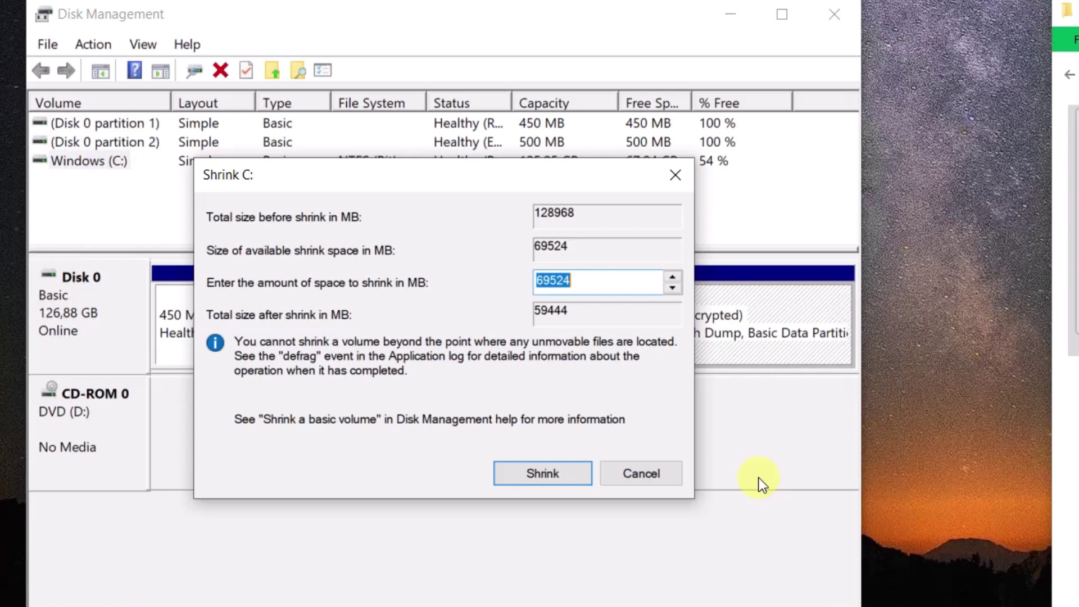
{"action": "type", "text": "100"}
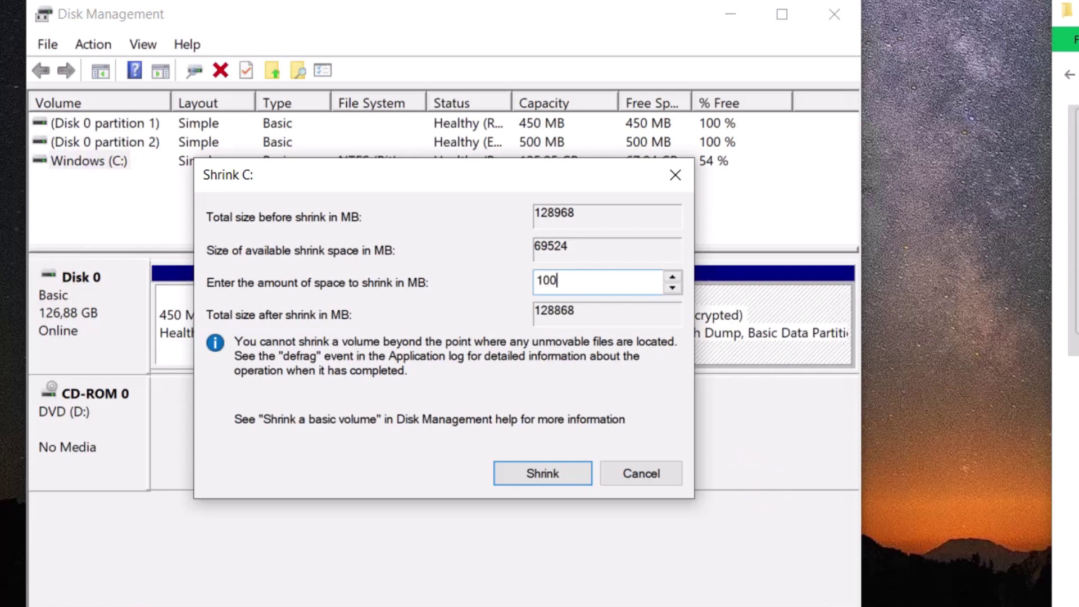
{"action": "left_click", "coordinate": [514, 475]}
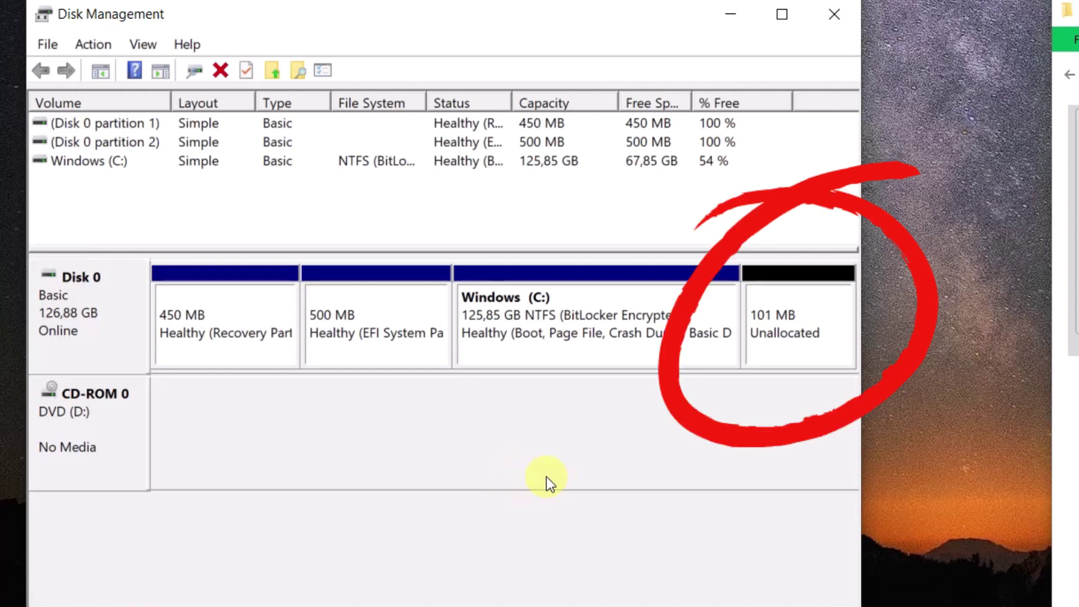
- Start a New Simple Volume on the 101 MB unallocated space, keeping 99 MB and letter E
{"action": "left_click", "coordinate": [795, 322]}
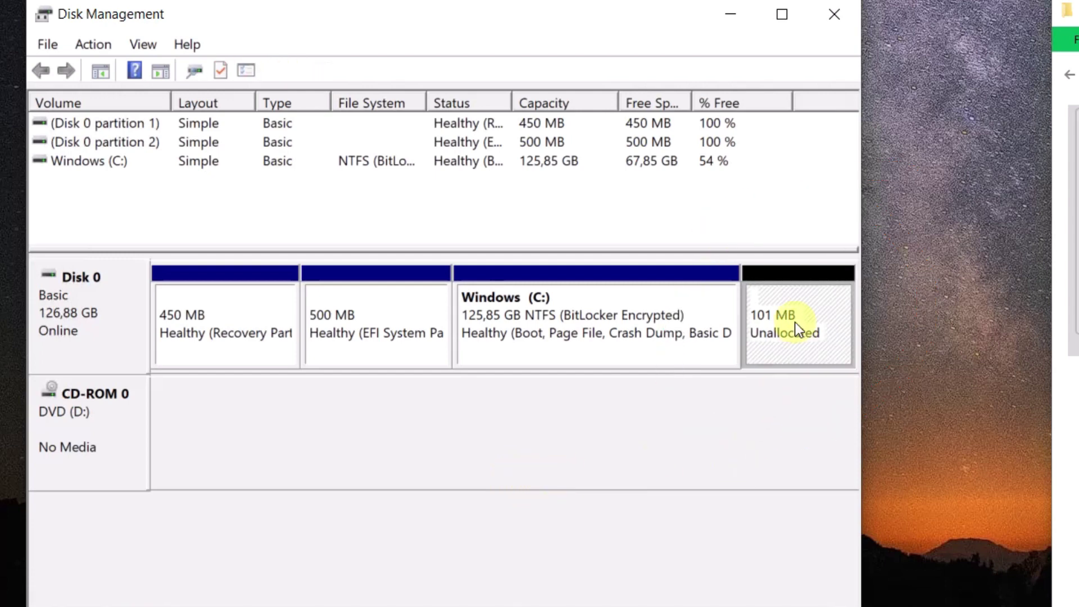
{"action": "right_click", "coordinate": [795, 322]}
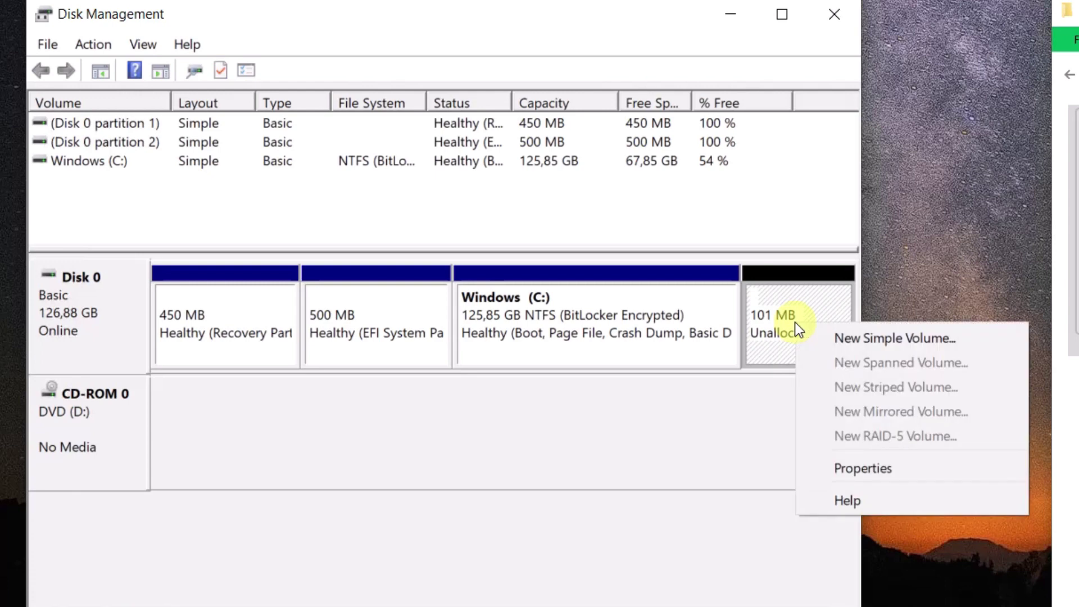
{"action": "left_click", "coordinate": [909, 340]}
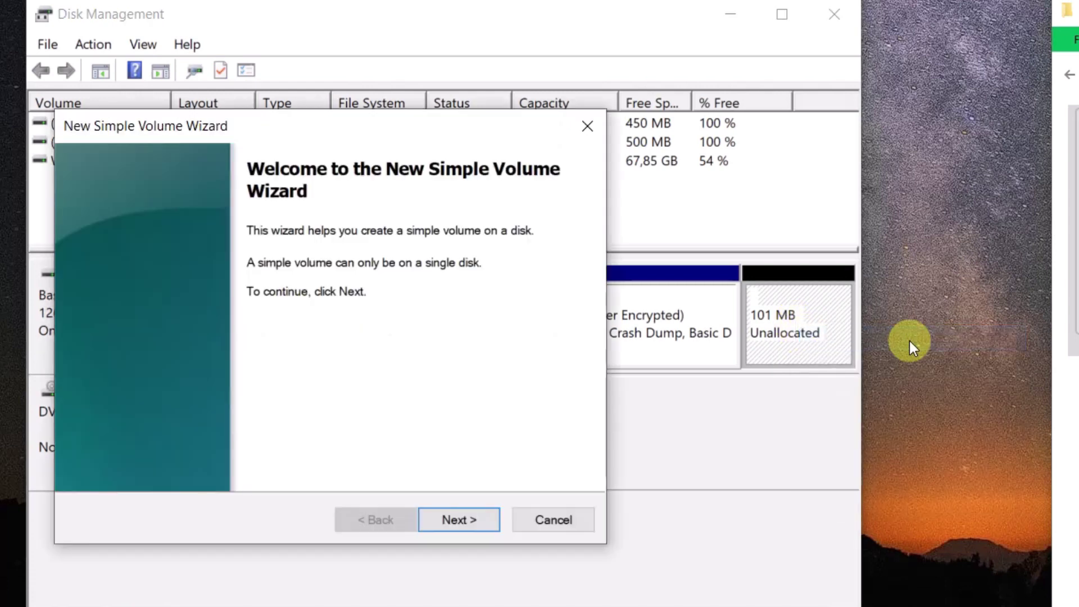
{"action": "left_click", "coordinate": [473, 518]}
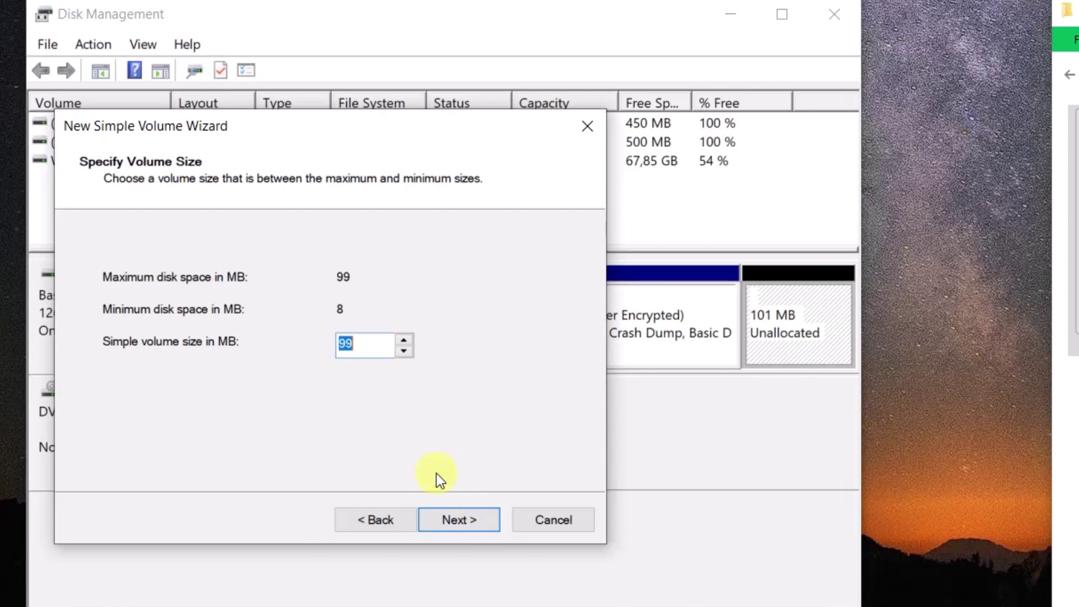
{"action": "left_click", "coordinate": [473, 522]}
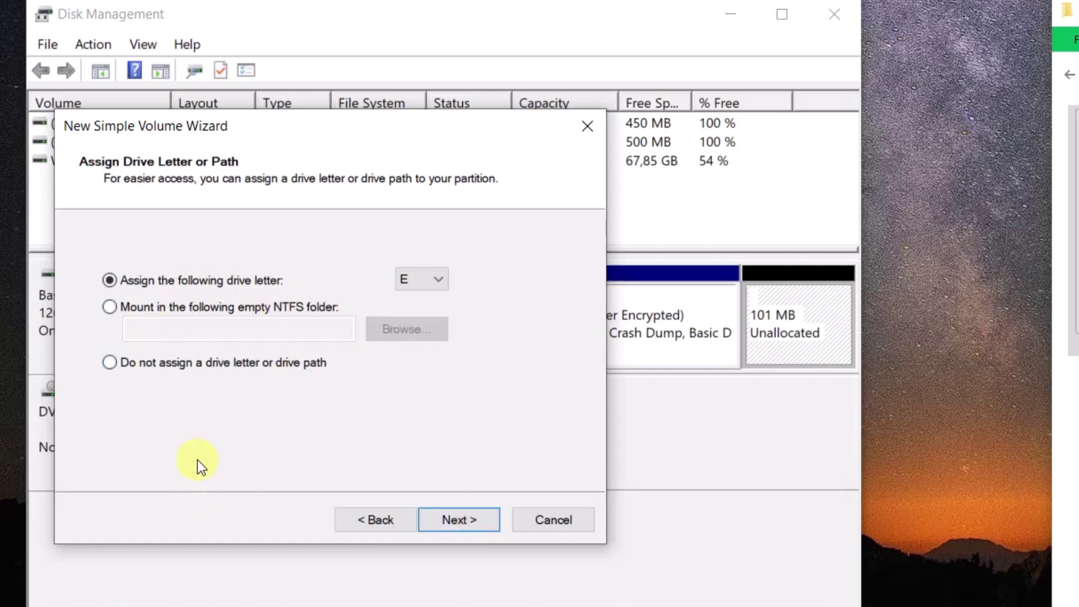
{"action": "left_click", "coordinate": [460, 521]}
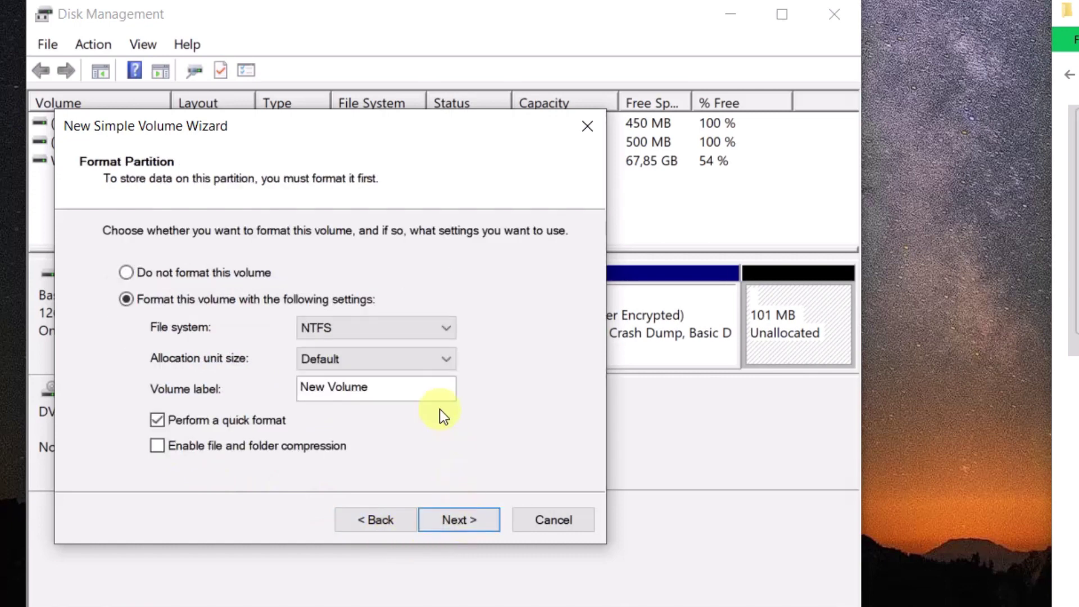
- Format the new volume as FAT32 and finish the wizard
{"action": "left_click", "coordinate": [423, 328]}
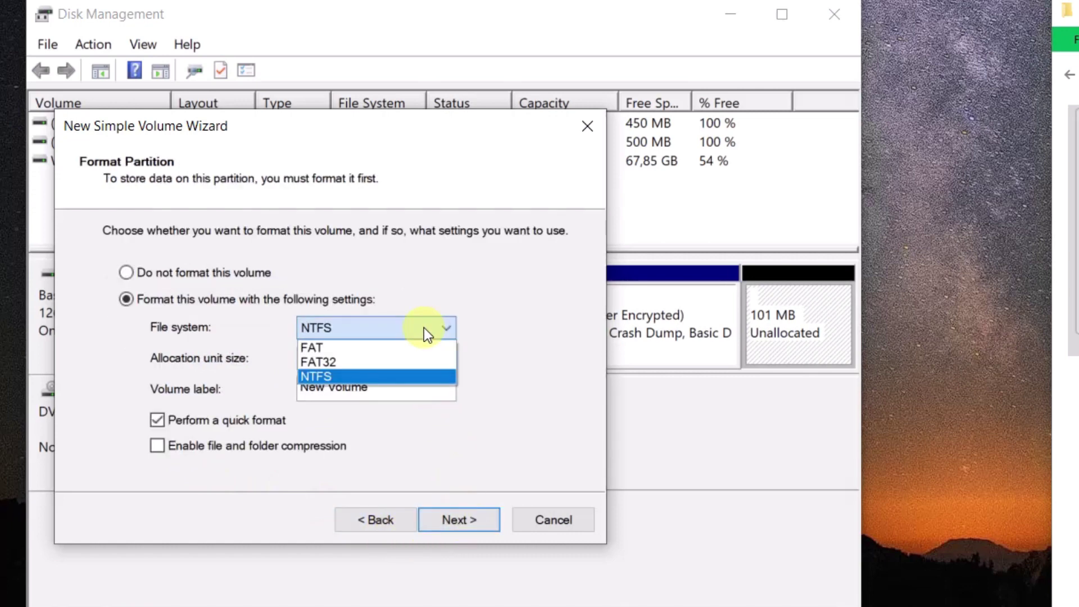
{"action": "left_click", "coordinate": [406, 361]}
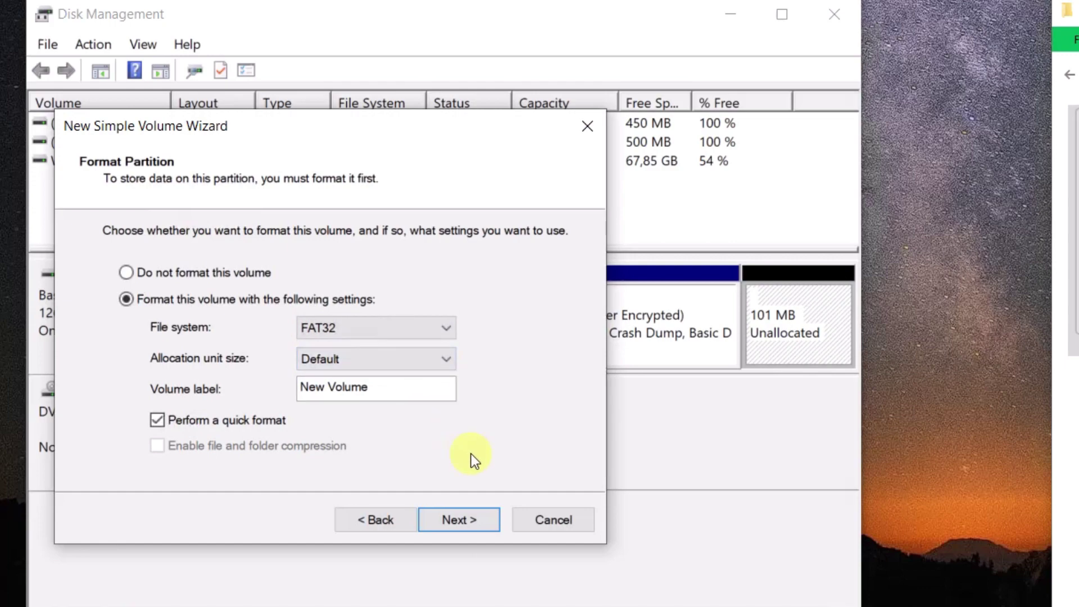
{"action": "left_click", "coordinate": [486, 523]}
{"action": "left_click", "coordinate": [487, 524]}
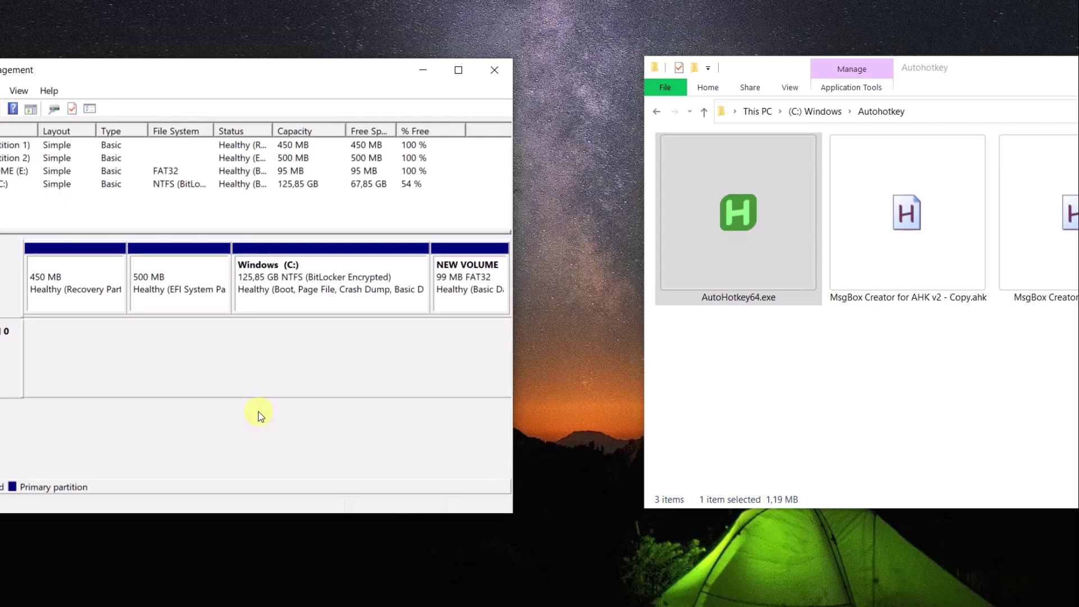
- Close Disk Management and resize the E: NEW VOLUME window beside the Autohotkey folder
{"action": "left_click", "coordinate": [494, 70]}
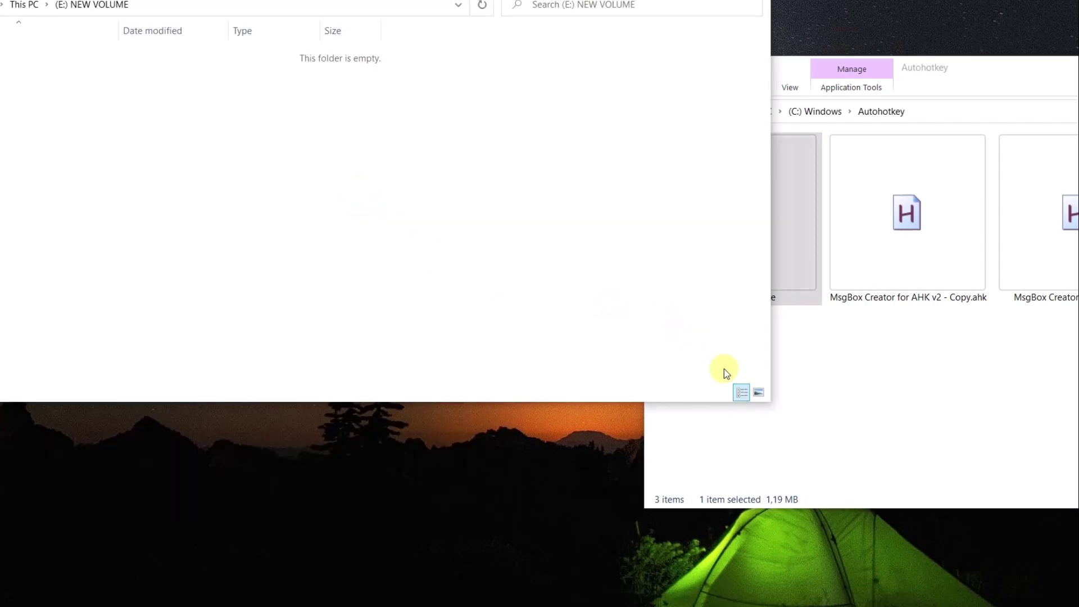
{"action": "left_click_drag", "start_coordinate": [766, 403], "coordinate": [406, 306]}
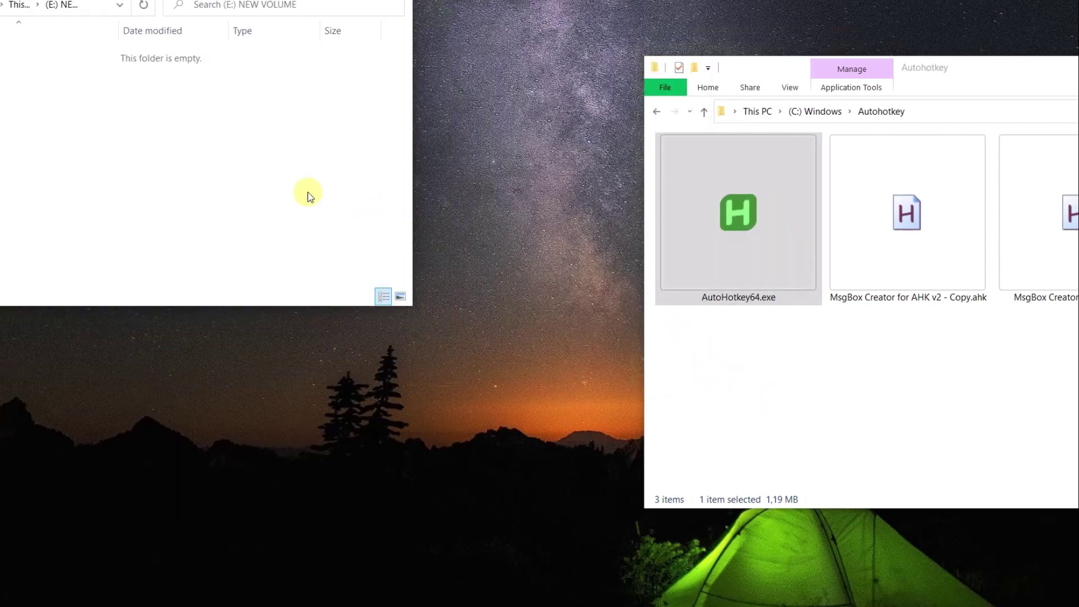
{"action": "left_click_drag", "start_coordinate": [264, 1], "coordinate": [376, 108]}
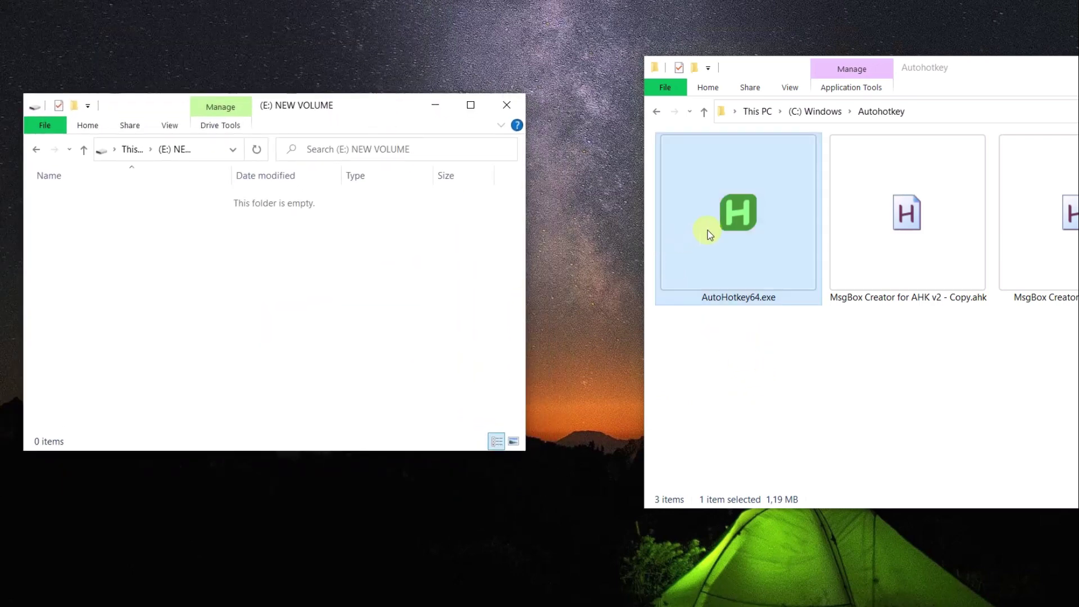
- Move AutoHotkey64.exe onto E:, Shift-drag it back to Autohotkey, then minimize E:
{"action": "left_click_drag", "start_coordinate": [707, 230], "coordinate": [275, 325]}
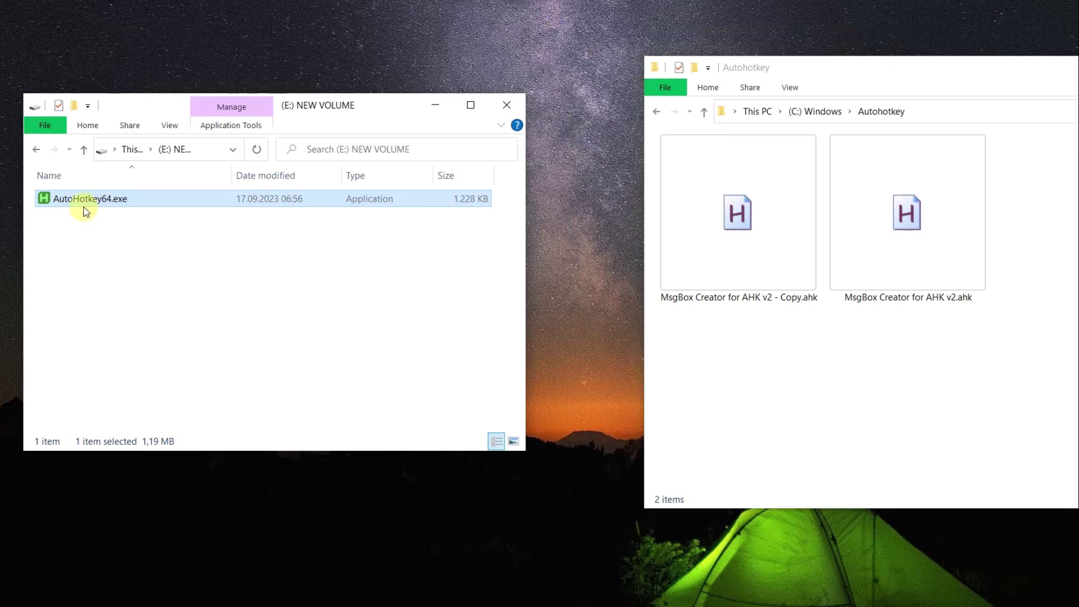
{"action": "left_click_drag", "start_coordinate": [84, 199], "coordinate": [738, 413]}
{"action": "key", "text": "shift"}
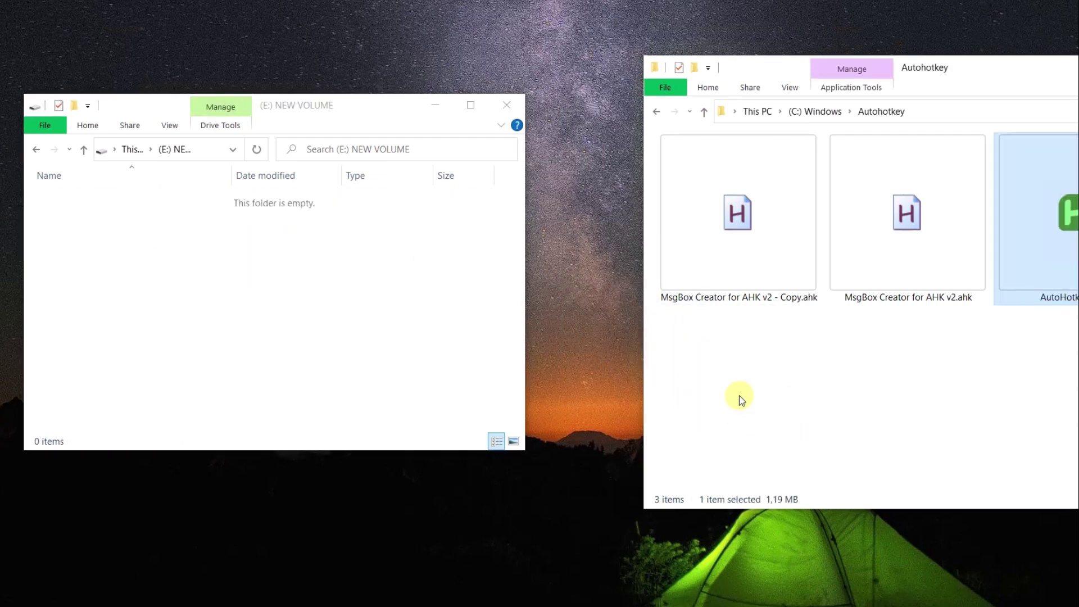
{"action": "left_click_drag", "start_coordinate": [1008, 73], "coordinate": [439, 51]}
{"action": "left_click", "coordinate": [435, 107]}
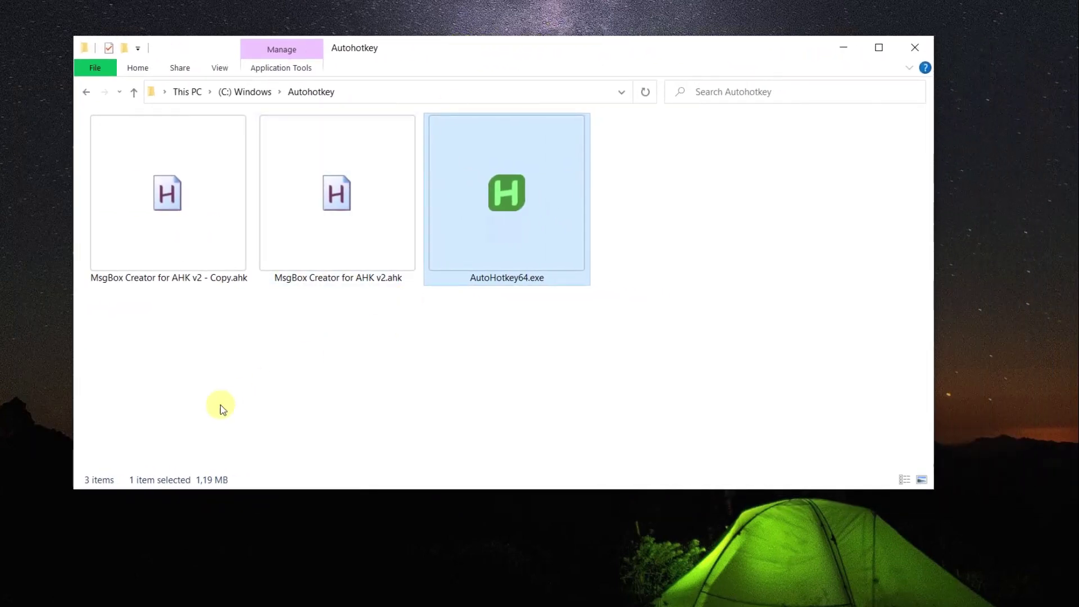
- Run the copy script and 'MsgBox Creator for AHK v2.ahk' with AutoHotkey64.exe, then close their windows
{"action": "left_click_drag", "start_coordinate": [158, 213], "coordinate": [535, 233]}
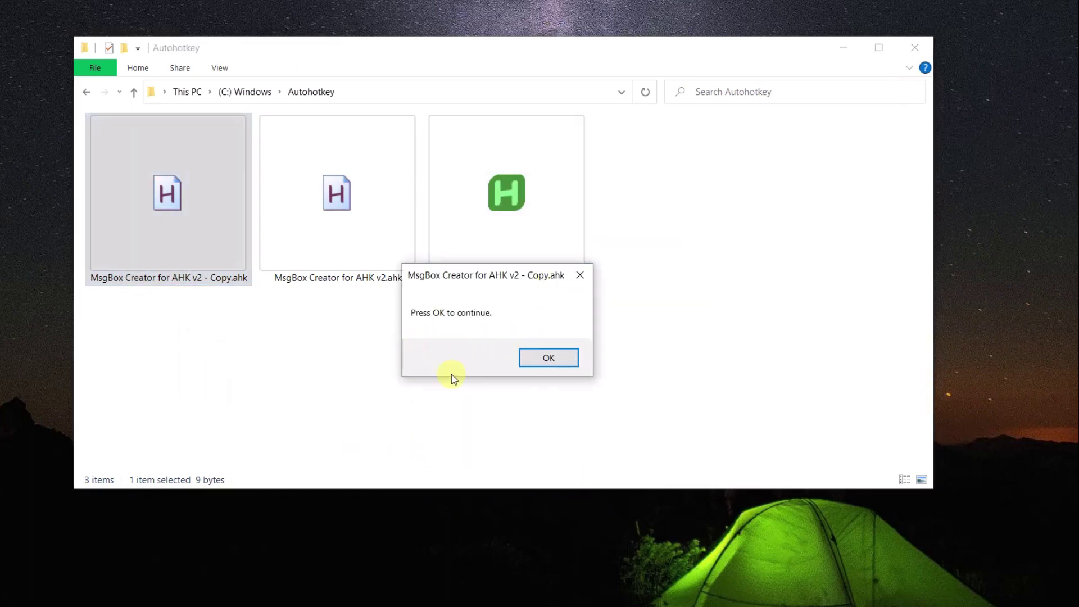
{"action": "left_click", "coordinate": [544, 362]}
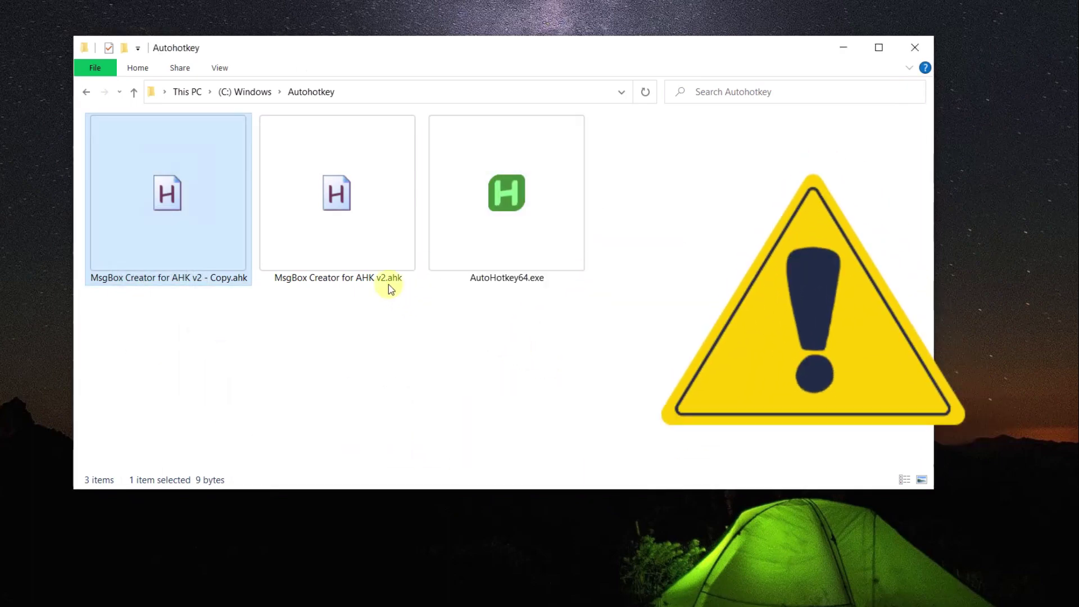
{"action": "left_click", "coordinate": [333, 187]}
{"action": "left_click_drag", "start_coordinate": [333, 187], "coordinate": [507, 225]}
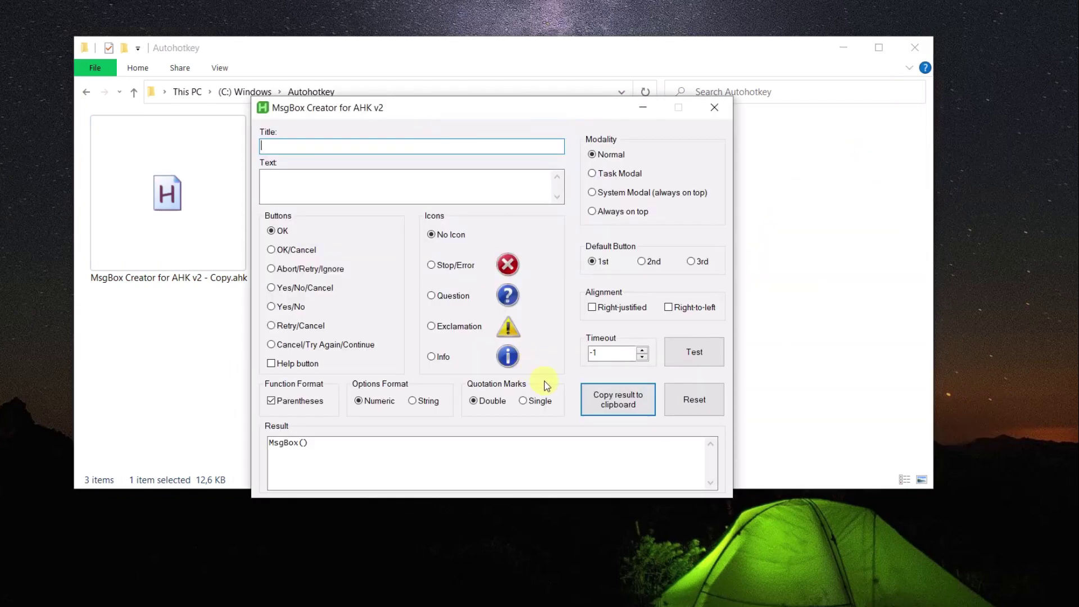
{"action": "left_click", "coordinate": [715, 108]}
{"action": "left_click", "coordinate": [700, 325]}
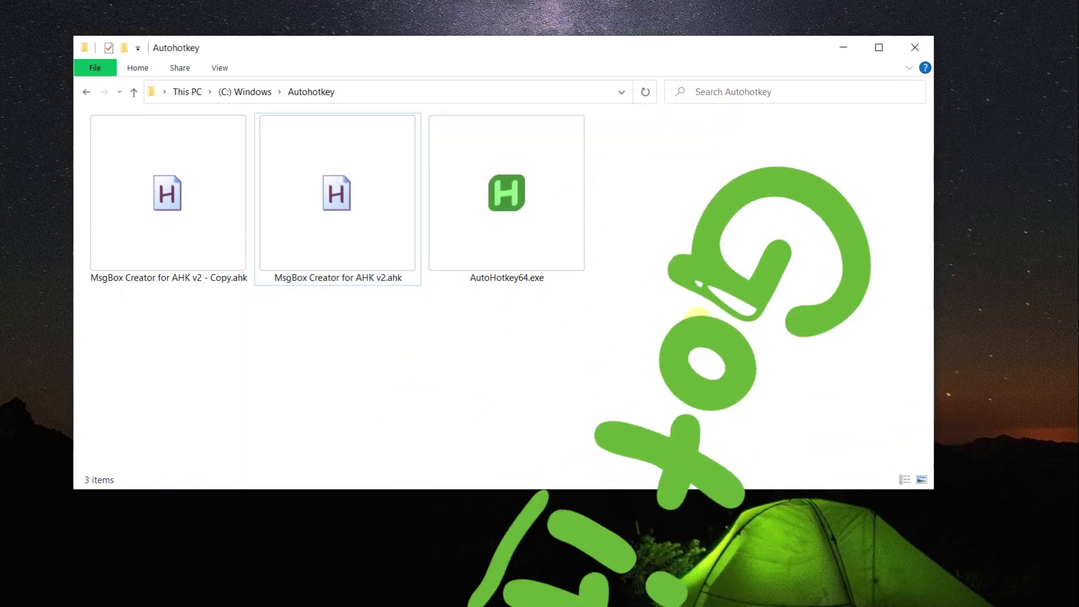